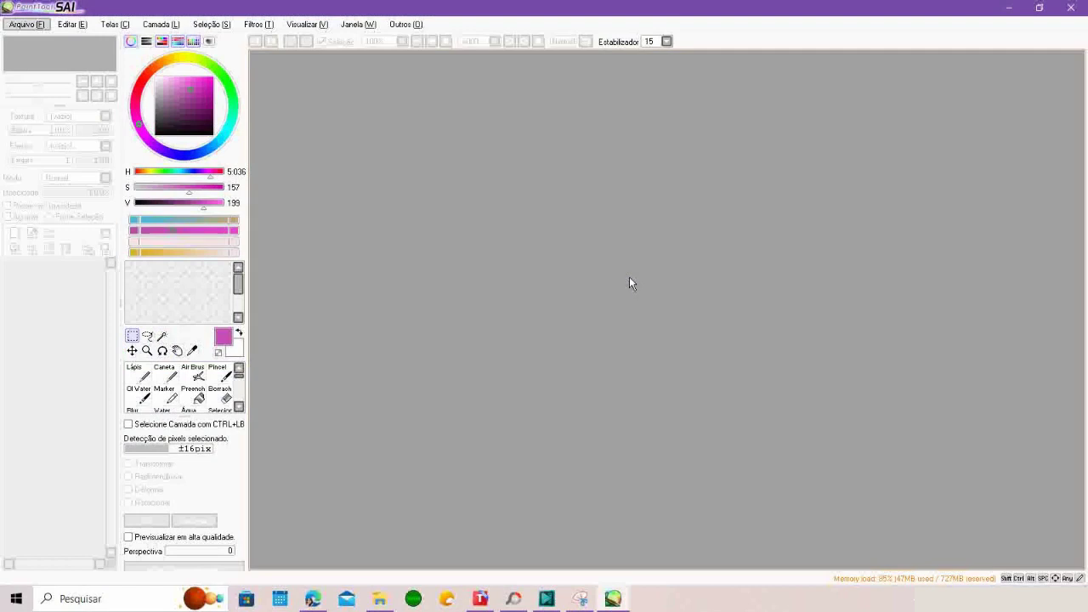
# Open the image laço 02.jpg from the Imagens folder.
pyautogui.click(29, 26)
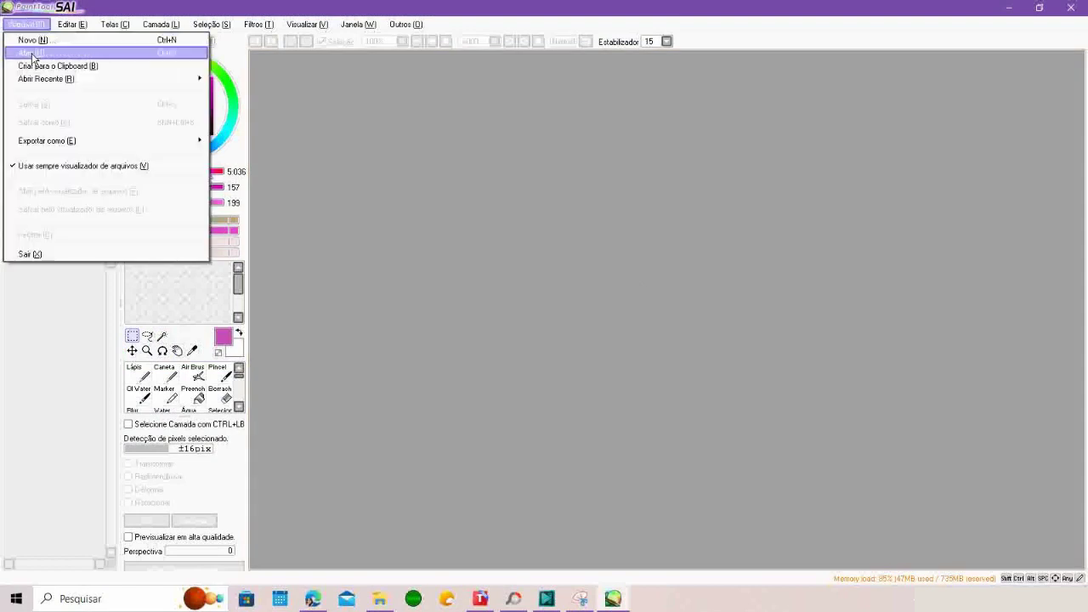
pyautogui.click(30, 53)
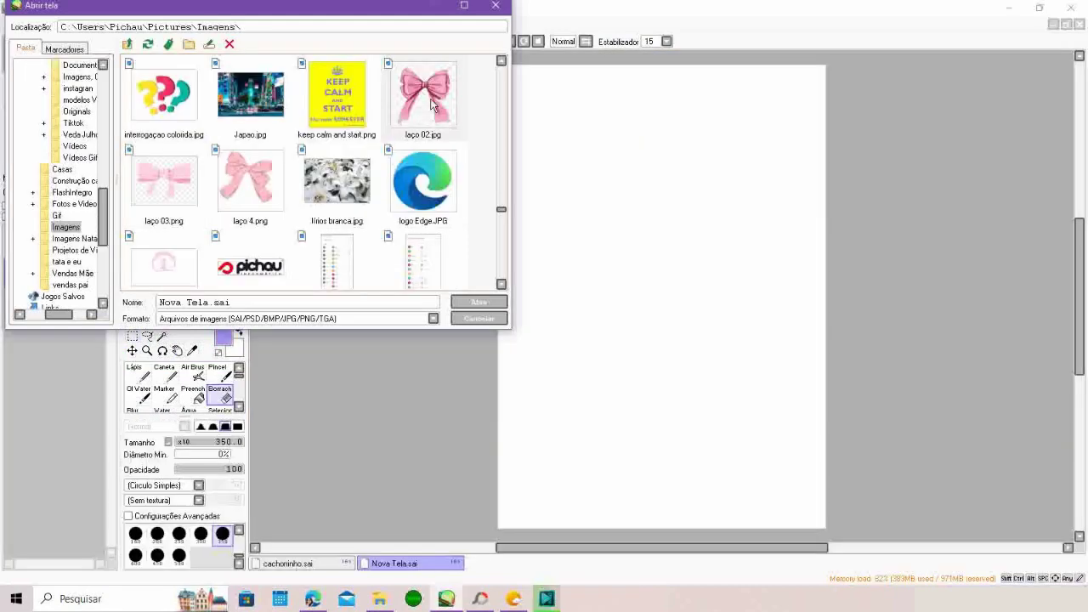
pyautogui.click(431, 104)
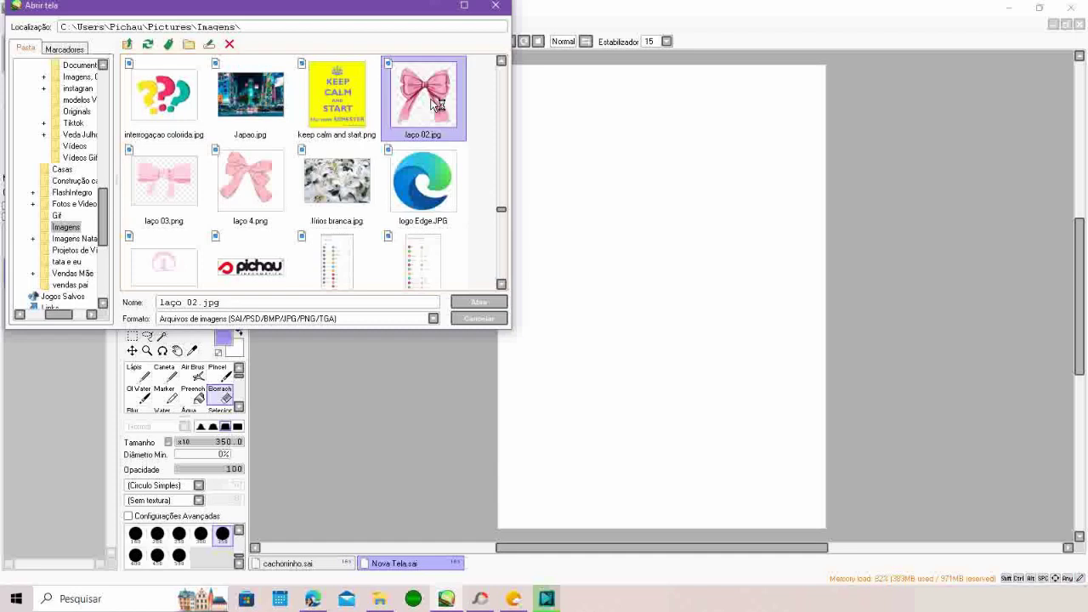
pyautogui.click(479, 301)
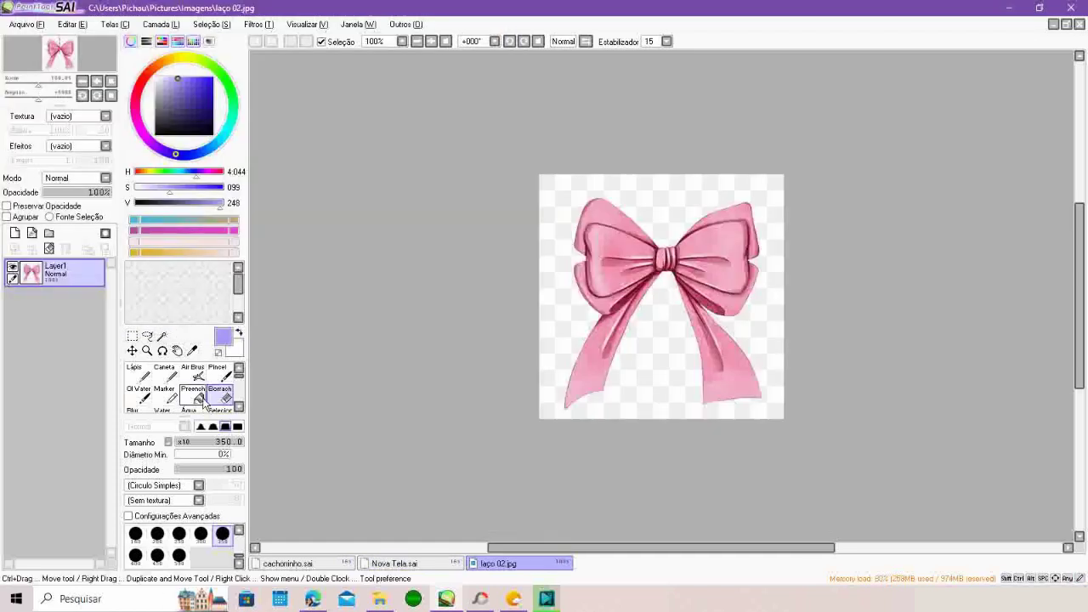
# Set the eraser size to 9, try a stroke across the bow and undo it.
pyautogui.scroll(2, 236, 535)
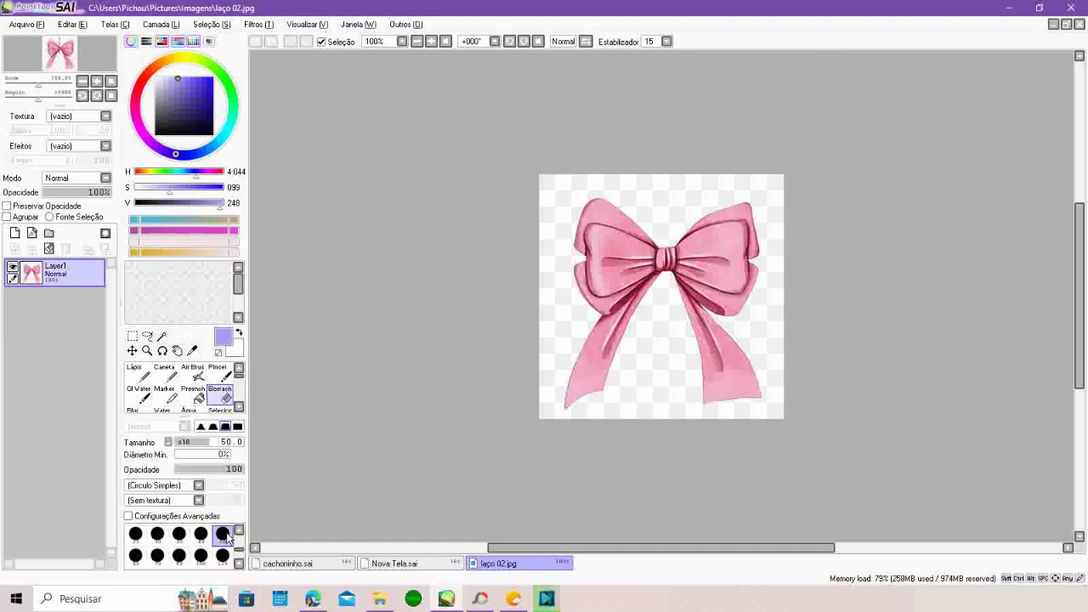
pyautogui.click(223, 533)
pyautogui.scroll(2, 225, 536)
pyautogui.click(223, 533)
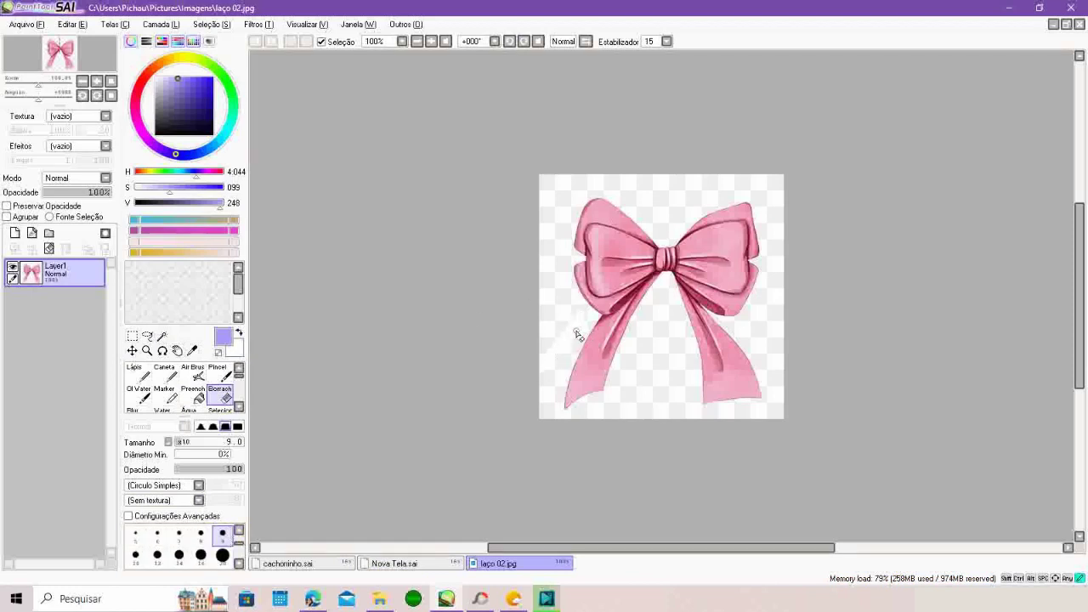
pyautogui.moveTo(577, 334)
pyautogui.mouseDown()
pyautogui.moveTo(668, 276)
pyautogui.moveTo(578, 310)
pyautogui.mouseUp()
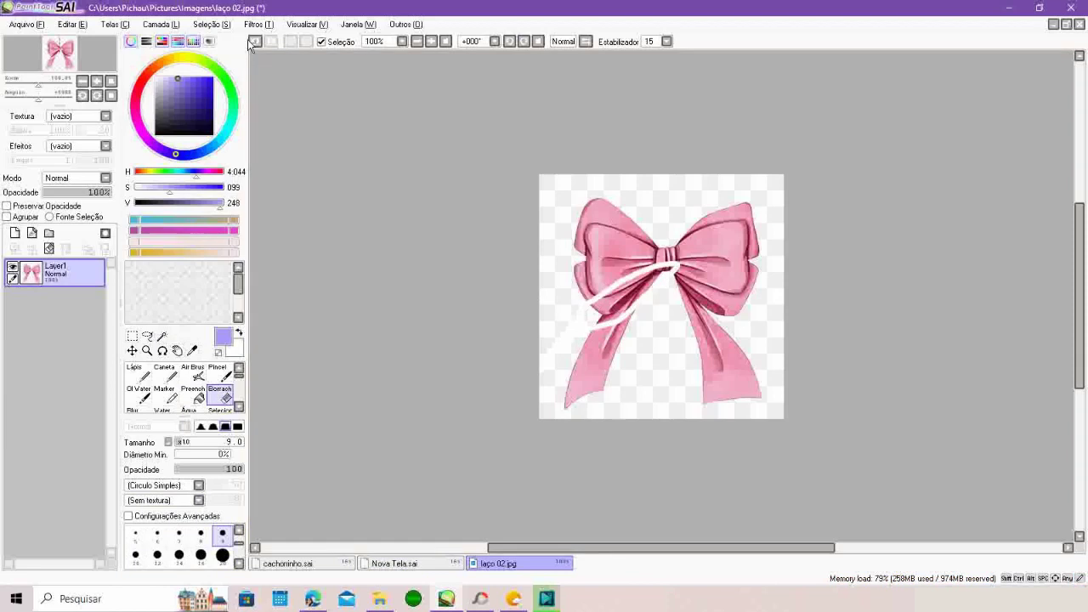
pyautogui.click(254, 42)
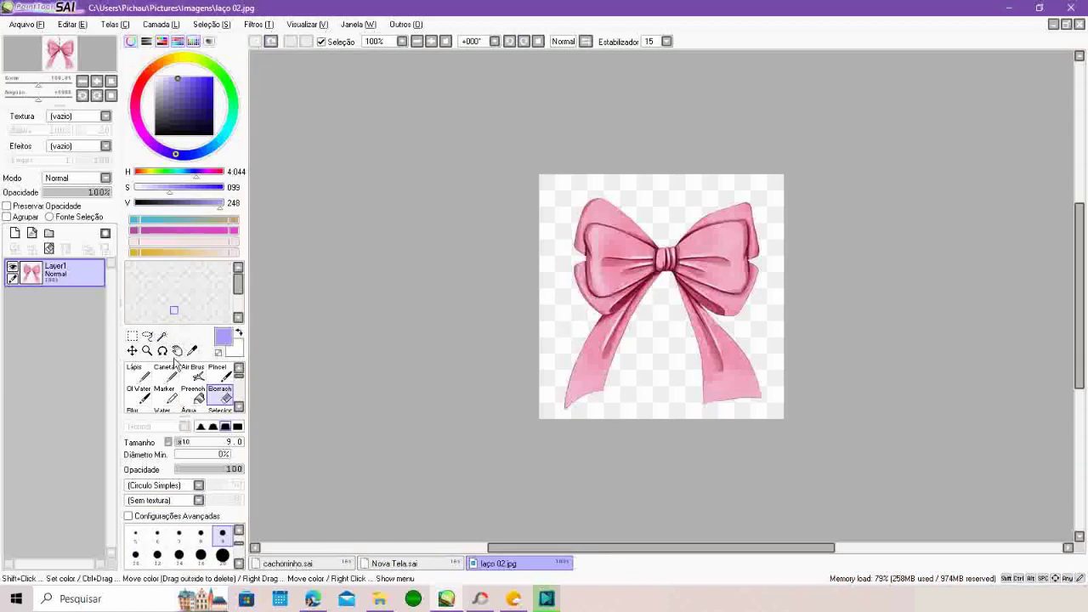
# Erase the checkered background beside the bow's left loop and left ribbon tail with the size 9 eraser.
pyautogui.click(177, 352)
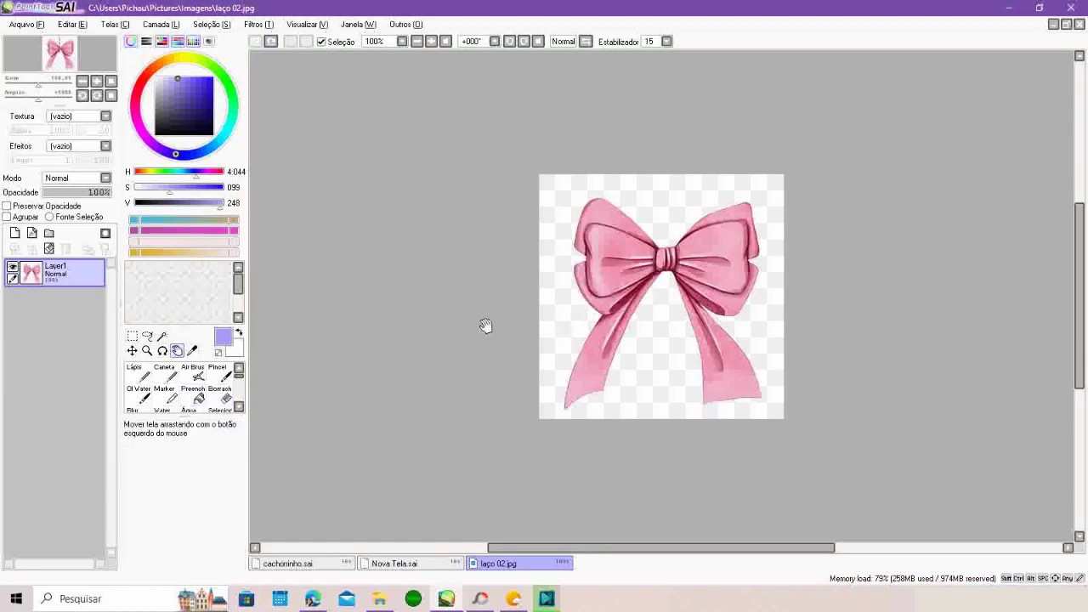
pyautogui.moveTo(584, 288); pyautogui.dragTo(497, 269)
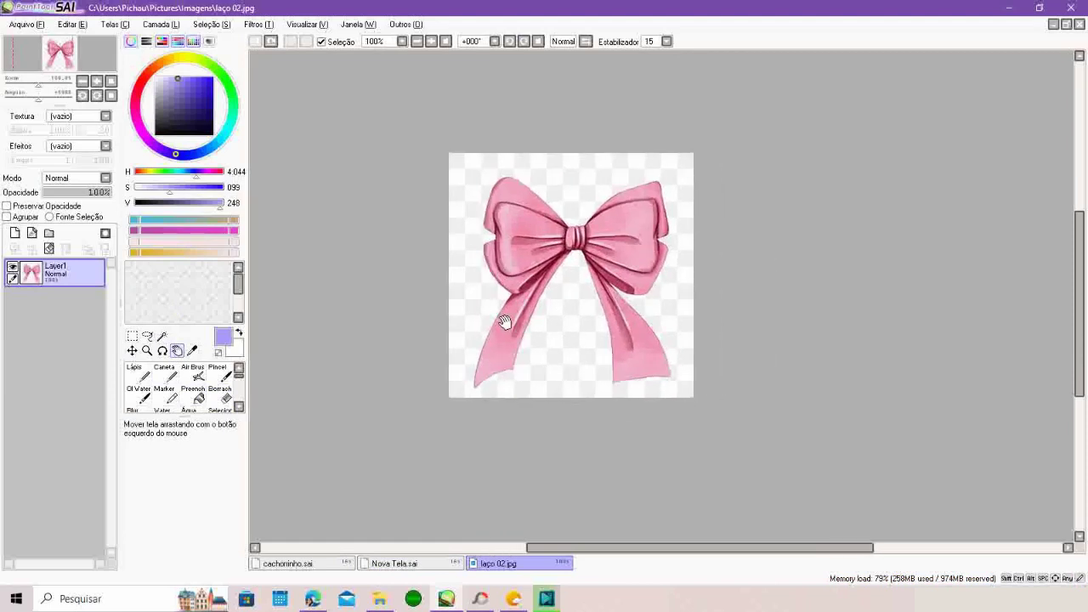
pyautogui.scroll(2, 505, 320)
pyautogui.scroll(1, 504, 320)
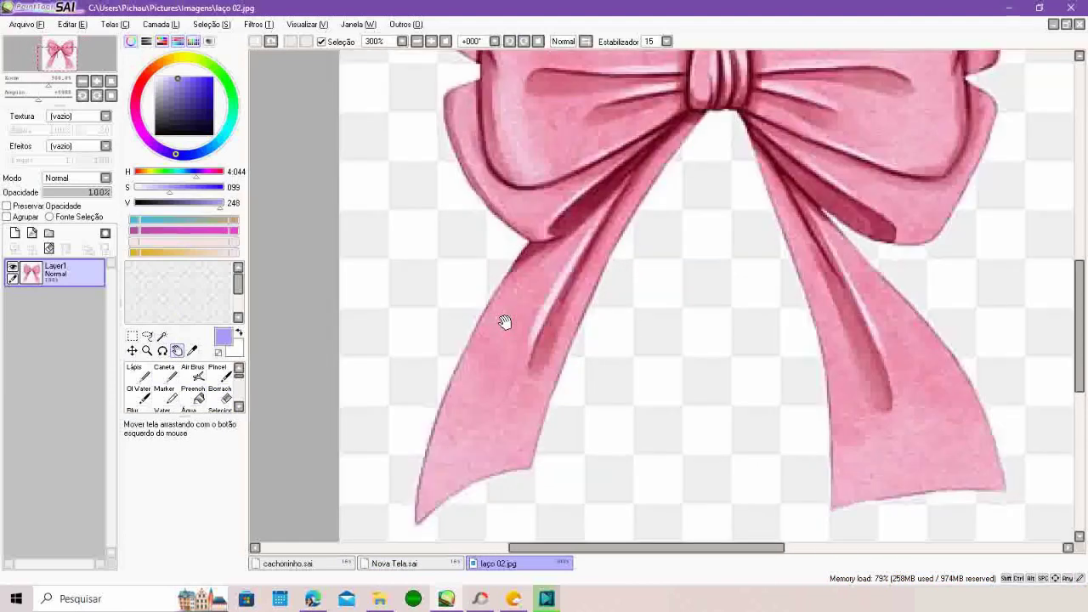
pyautogui.scroll(-2, 505, 320)
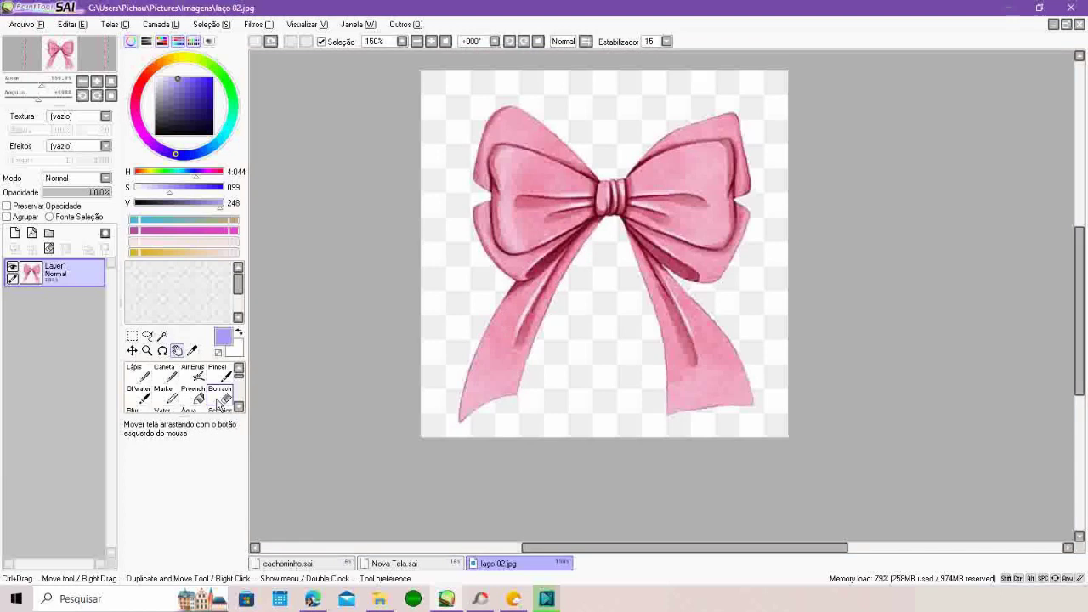
pyautogui.click(219, 398)
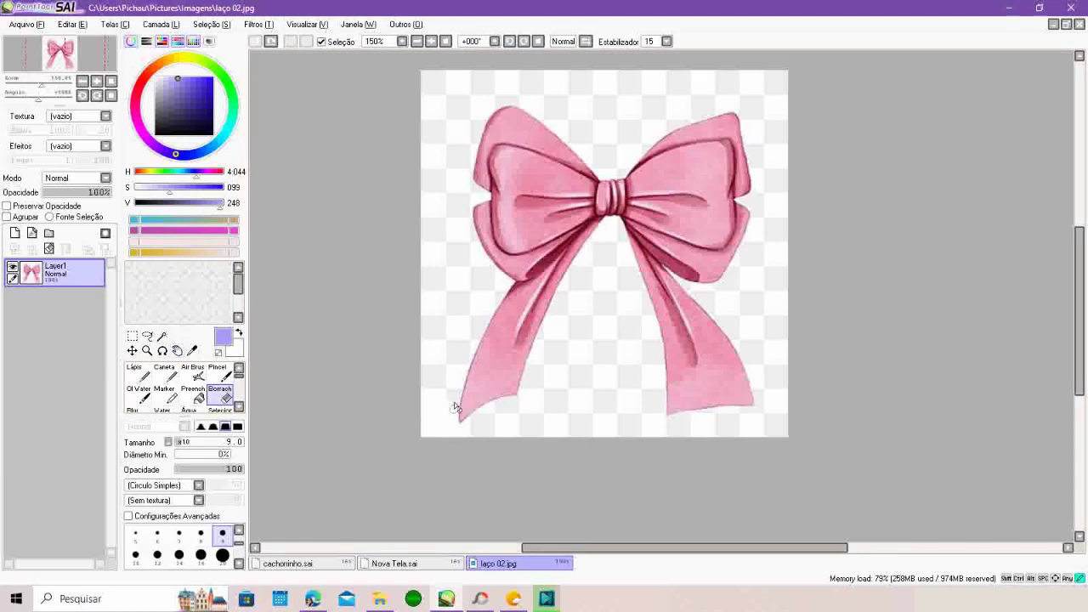
pyautogui.moveTo(459, 396); pyautogui.dragTo(451, 374)
pyautogui.click(256, 42)
pyautogui.moveTo(469, 253)
pyautogui.mouseDown()
pyautogui.moveTo(478, 293)
pyautogui.moveTo(478, 278)
pyautogui.moveTo(484, 287)
pyautogui.moveTo(457, 289)
pyautogui.moveTo(471, 298)
pyautogui.moveTo(455, 303)
pyautogui.moveTo(476, 324)
pyautogui.mouseUp()
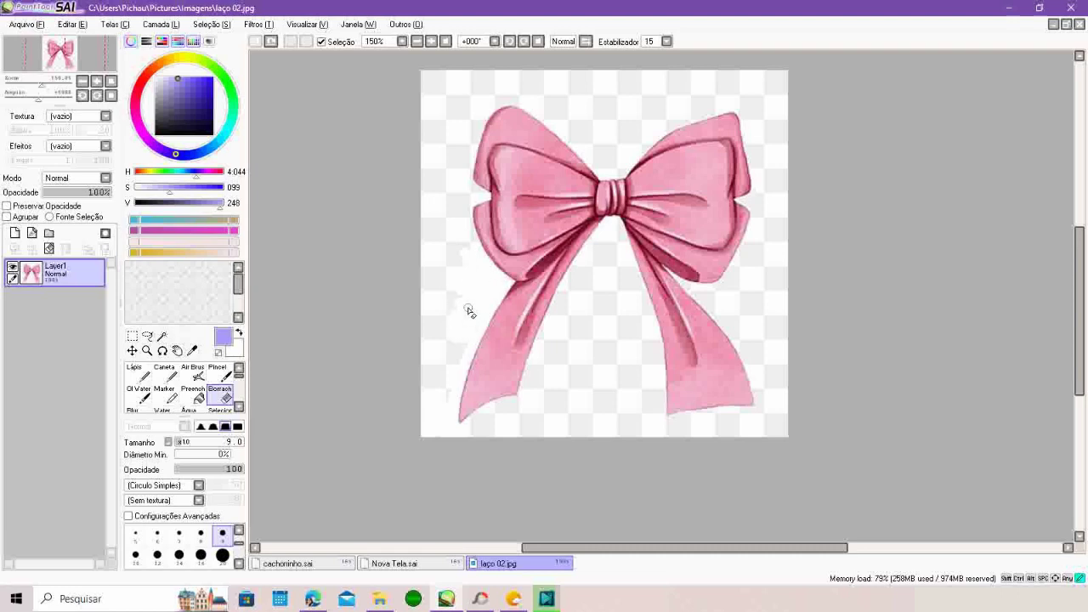
# Open the image anime eu.png from the Imagens folder.
pyautogui.click(21, 25)
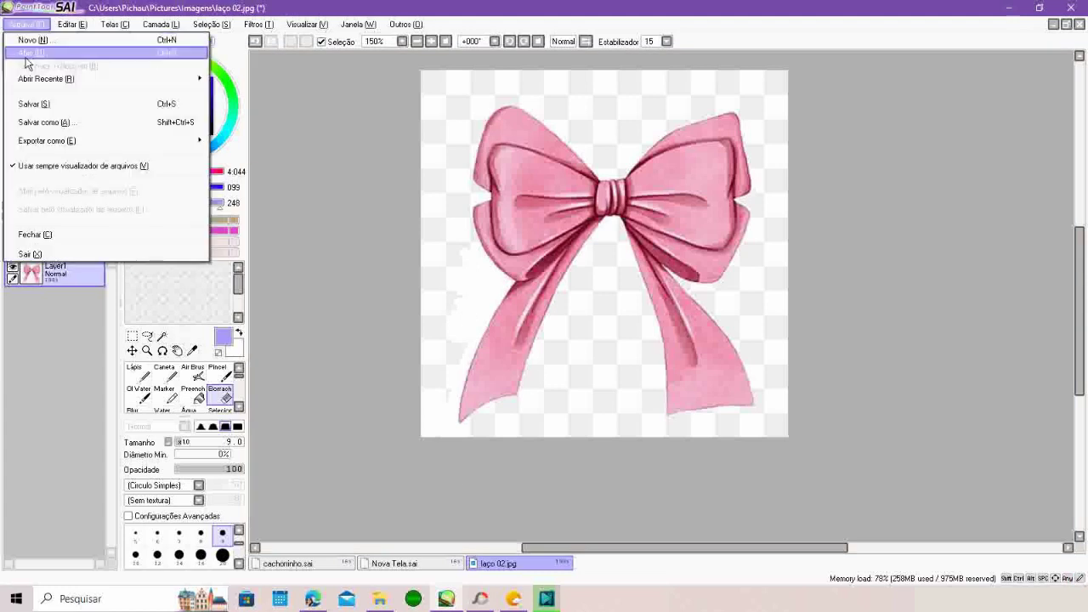
pyautogui.click(26, 53)
pyautogui.click(422, 181)
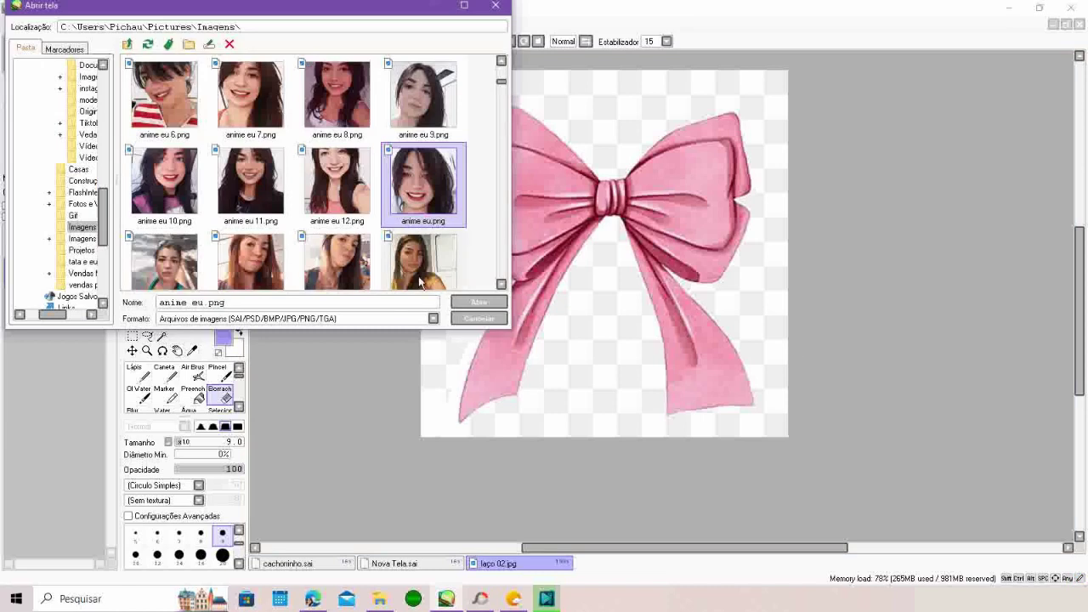
pyautogui.click(464, 311)
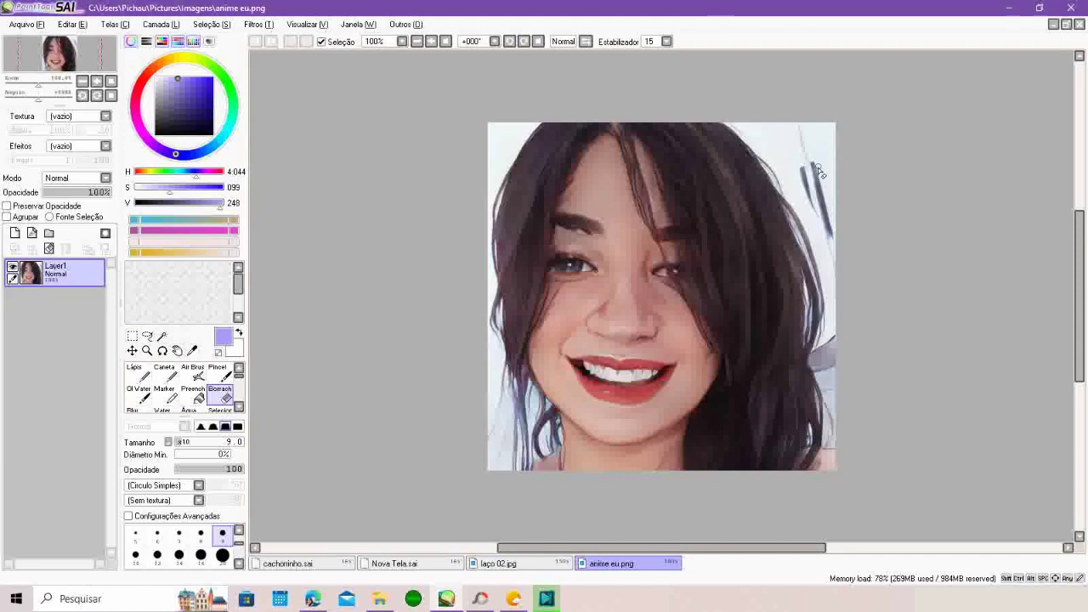
# Erase the portrait's background around the hair, starting with eraser size 9 and enlarging it to 120, and undo any faulty stroke.
pyautogui.moveTo(818, 170)
pyautogui.mouseDown()
pyautogui.moveTo(821, 191)
pyautogui.moveTo(816, 170)
pyautogui.moveTo(811, 182)
pyautogui.moveTo(793, 175)
pyautogui.moveTo(769, 111)
pyautogui.mouseUp()
pyautogui.moveTo(791, 176); pyautogui.dragTo(794, 181)
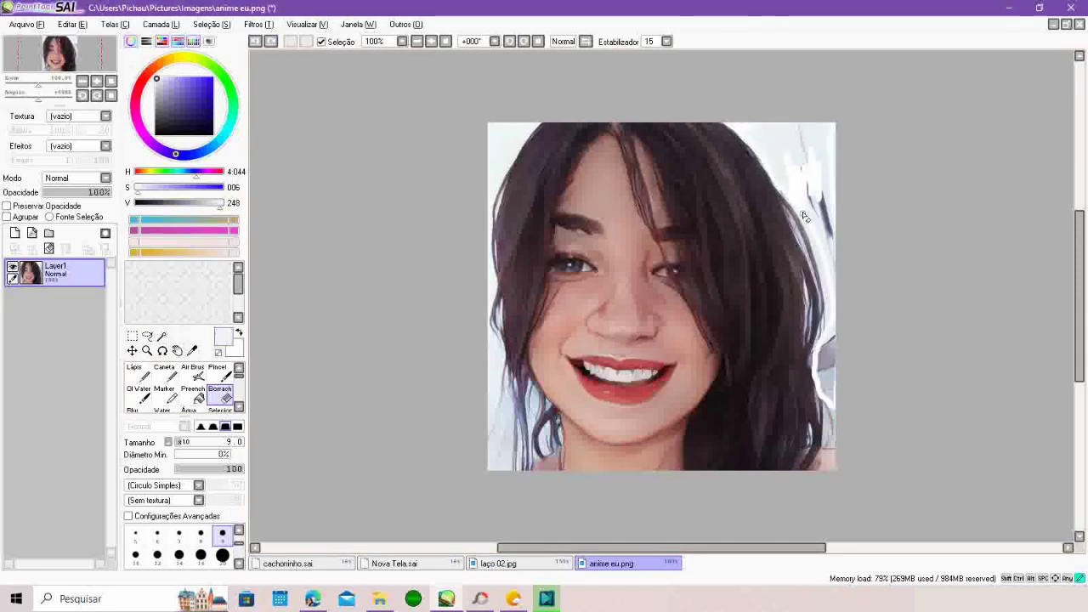
pyautogui.click(239, 563)
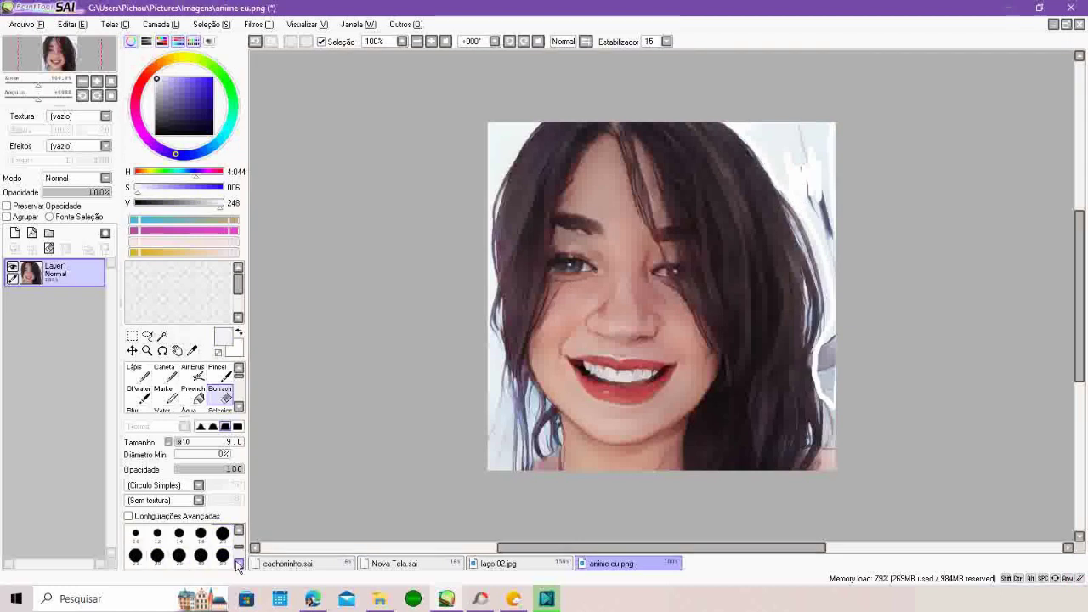
pyautogui.click(239, 563)
pyautogui.click(222, 555)
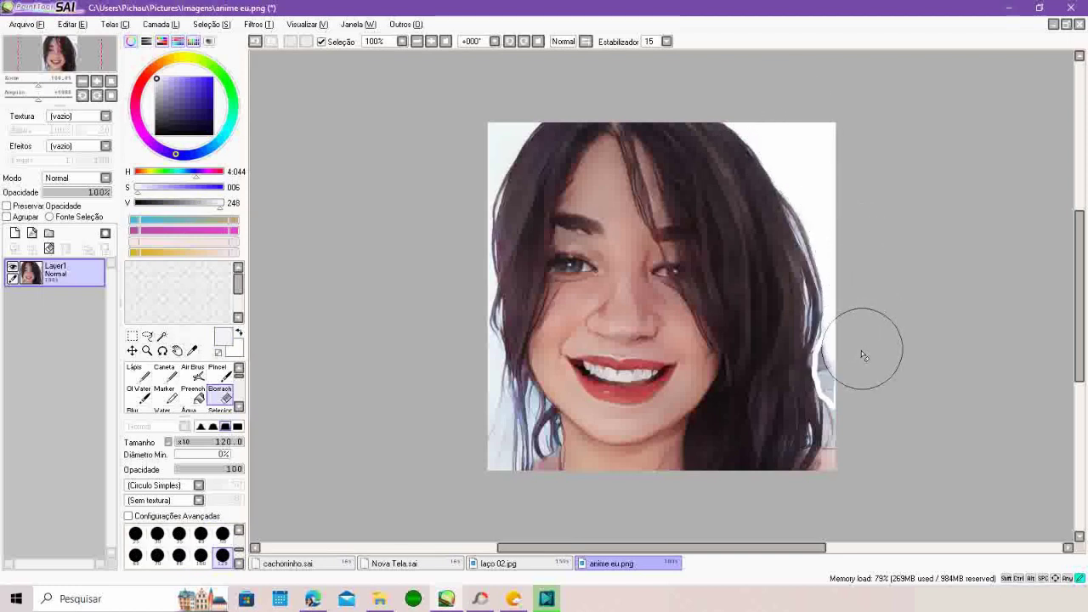
pyautogui.hotkey('ctrl', 'z')
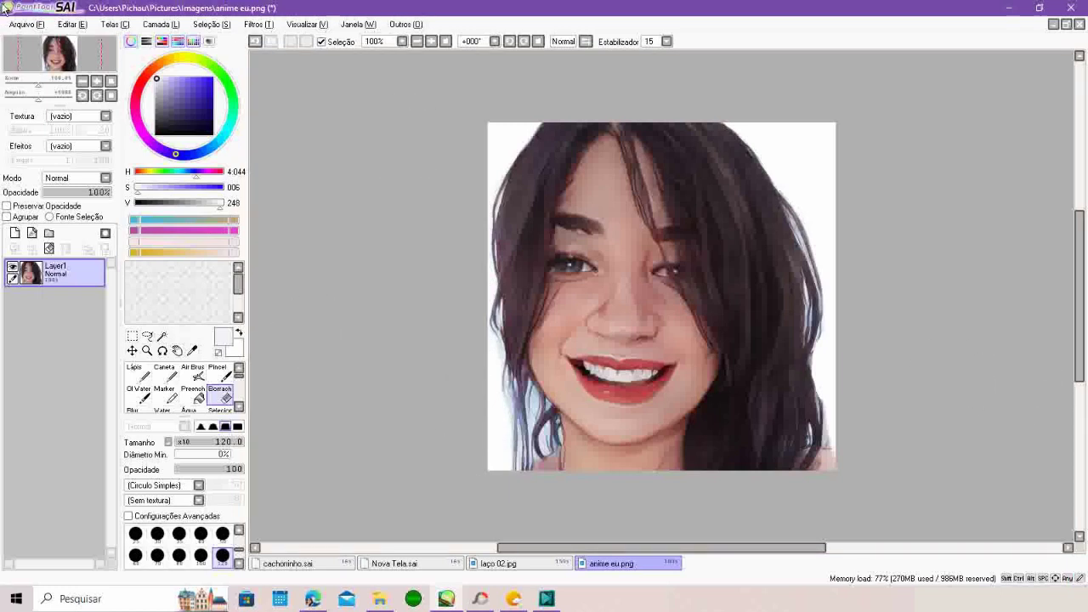
# Open the photo 20230930_121313.jpg from the Camera Roll folder and rotate its view to -90° so the face is upright.
pyautogui.click(26, 24)
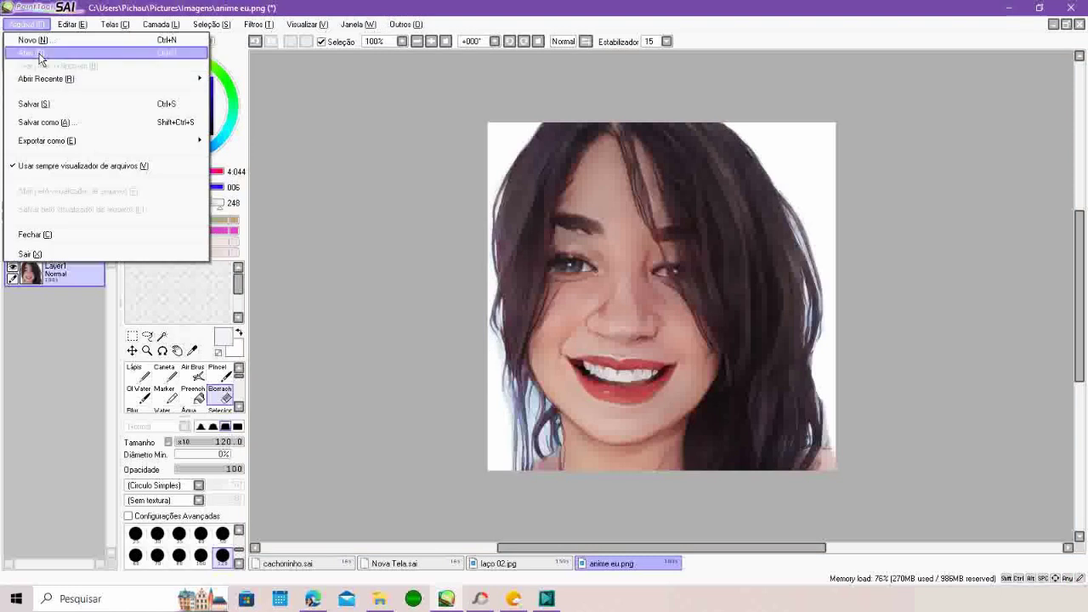
pyautogui.click(42, 53)
pyautogui.click(252, 250)
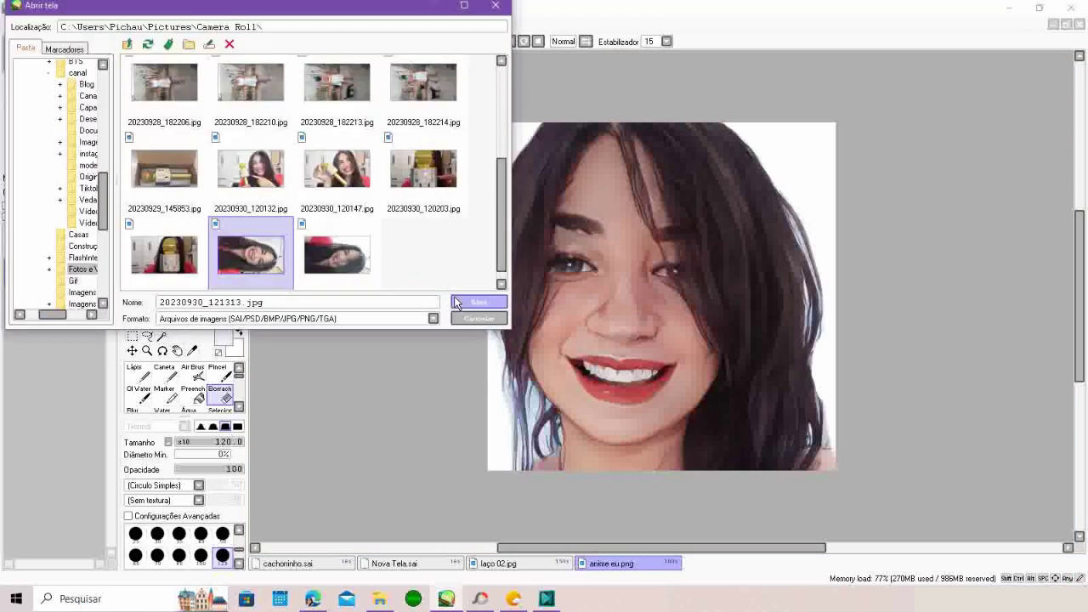
pyautogui.click(454, 299)
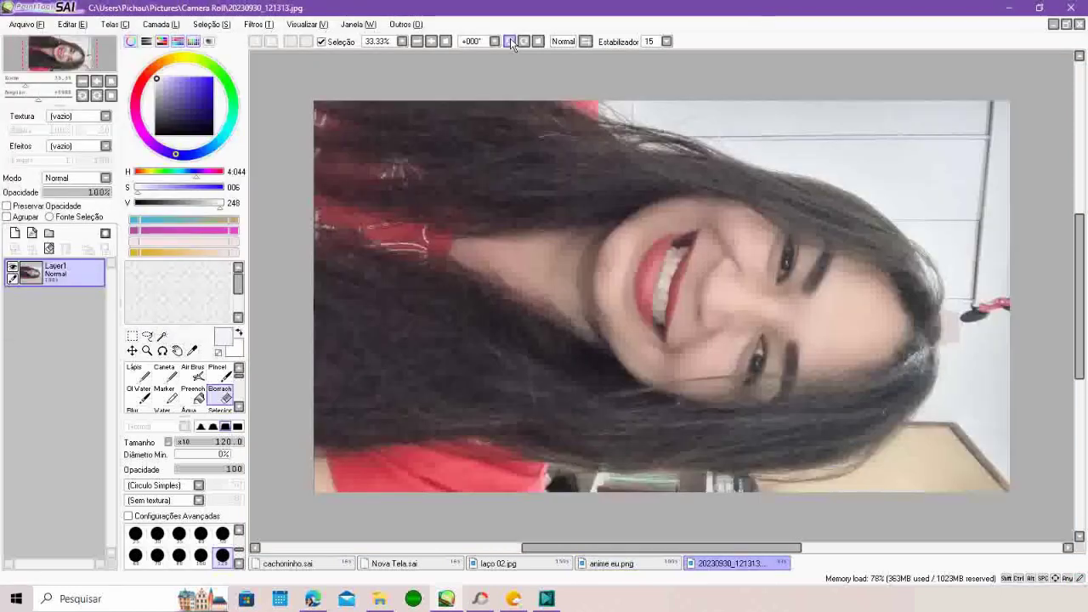
pyautogui.click(511, 42)
pyautogui.moveTo(511, 42); pyautogui.dragTo(511, 42)
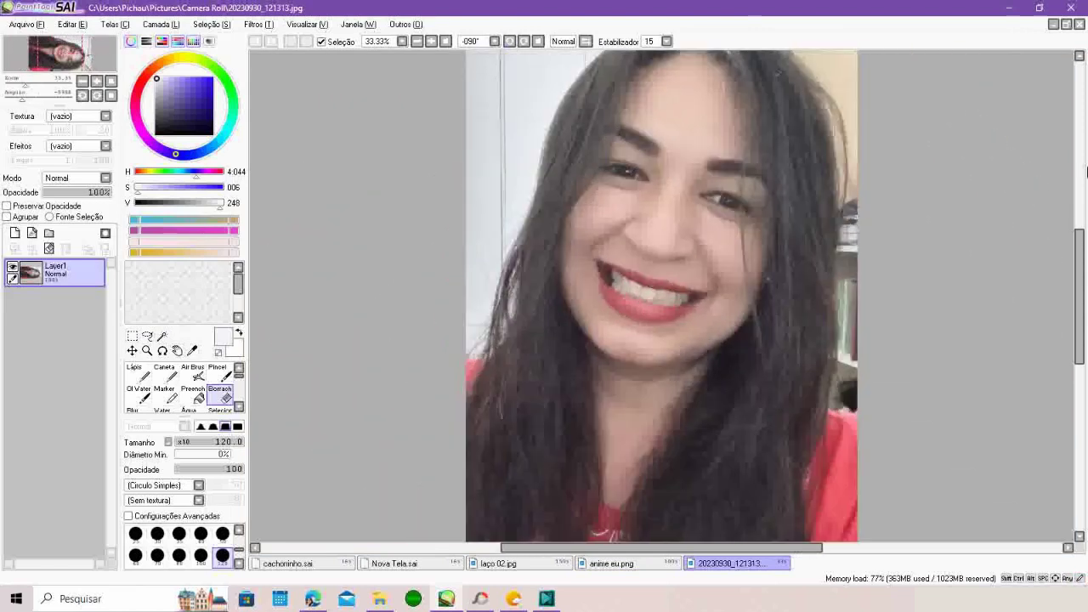
# Erase the room background around the woman's hair and shoulders with the size 120 eraser.
pyautogui.click(178, 351)
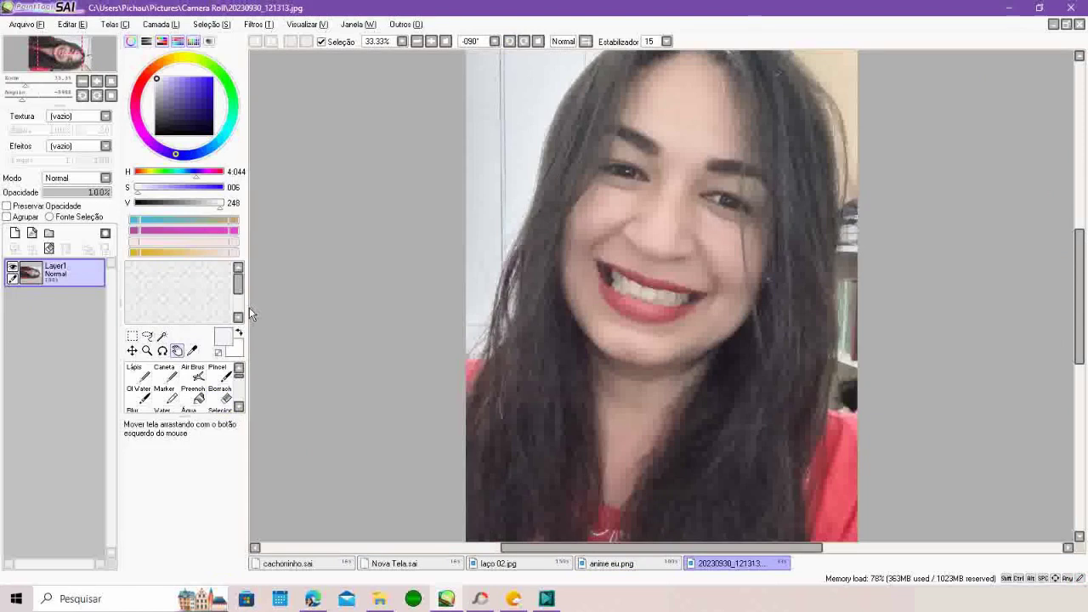
pyautogui.moveTo(615, 97); pyautogui.dragTo(588, 375)
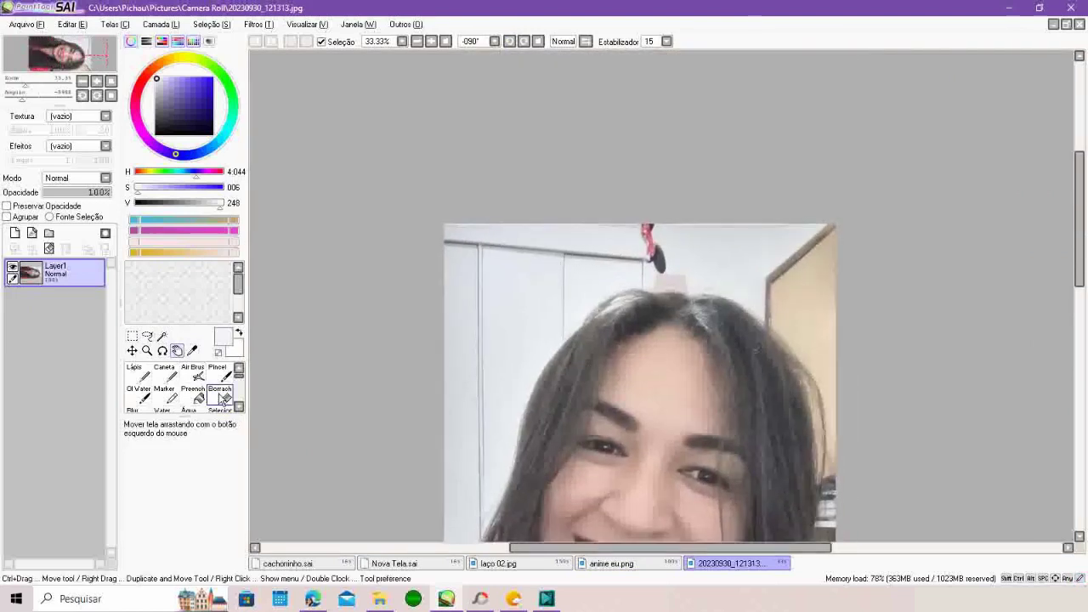
pyautogui.click(221, 392)
pyautogui.moveTo(486, 234)
pyautogui.mouseDown()
pyautogui.moveTo(443, 338)
pyautogui.moveTo(463, 211)
pyautogui.moveTo(439, 326)
pyautogui.moveTo(456, 398)
pyautogui.moveTo(469, 278)
pyautogui.moveTo(509, 273)
pyautogui.moveTo(532, 210)
pyautogui.moveTo(525, 258)
pyautogui.moveTo(535, 269)
pyautogui.moveTo(542, 237)
pyautogui.moveTo(619, 231)
pyautogui.moveTo(824, 231)
pyautogui.moveTo(845, 235)
pyautogui.moveTo(842, 258)
pyautogui.moveTo(615, 251)
pyautogui.moveTo(523, 154)
pyautogui.mouseUp()
pyautogui.click(177, 351)
pyautogui.press('e')
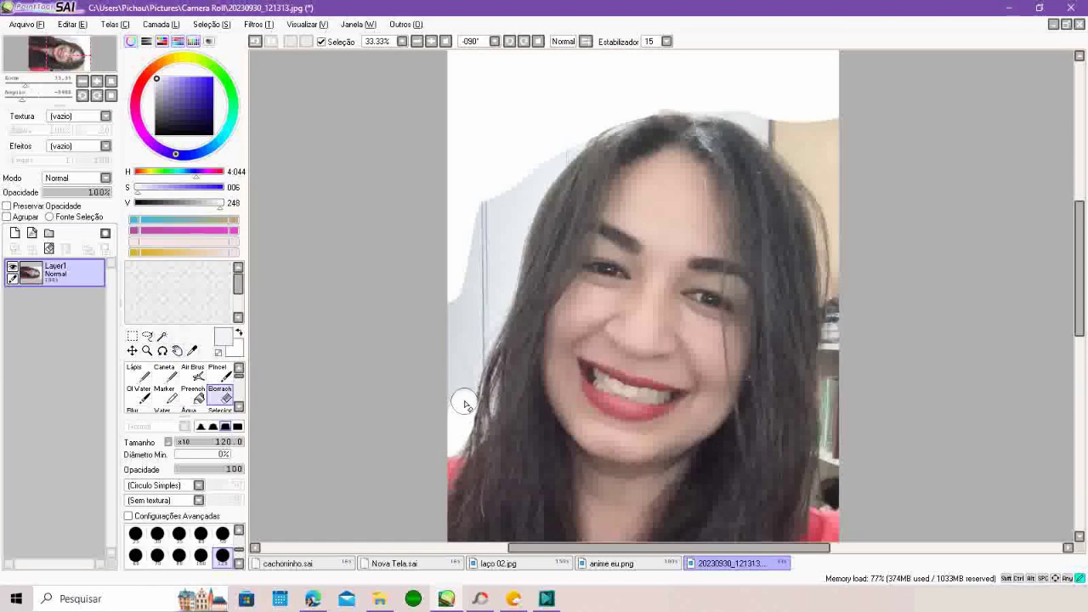
pyautogui.scroll(-3, 833, 182)
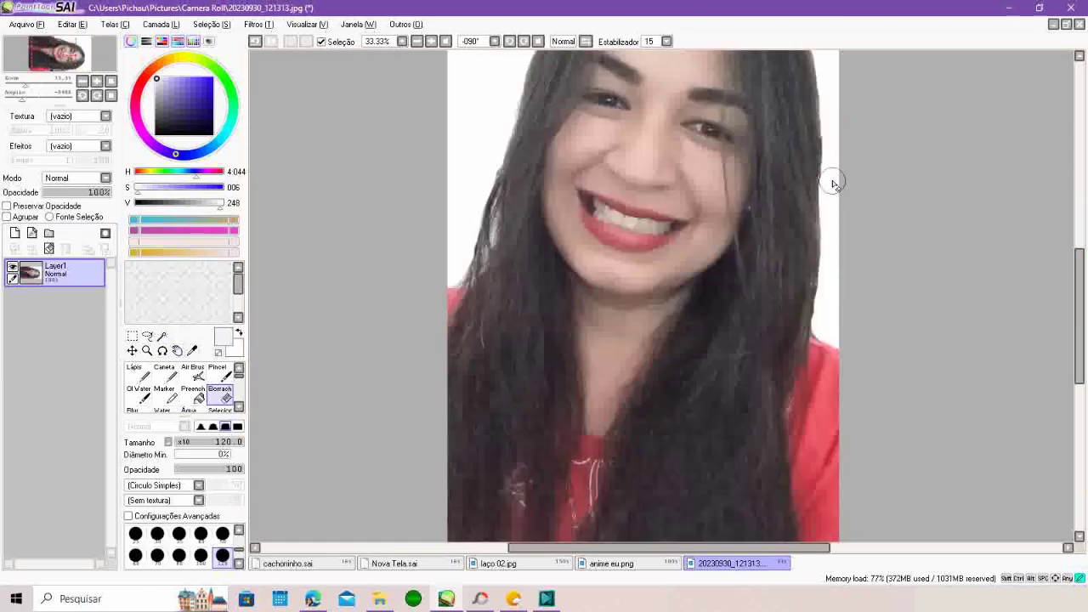
pyautogui.moveTo(1081, 291); pyautogui.dragTo(1082, 256)
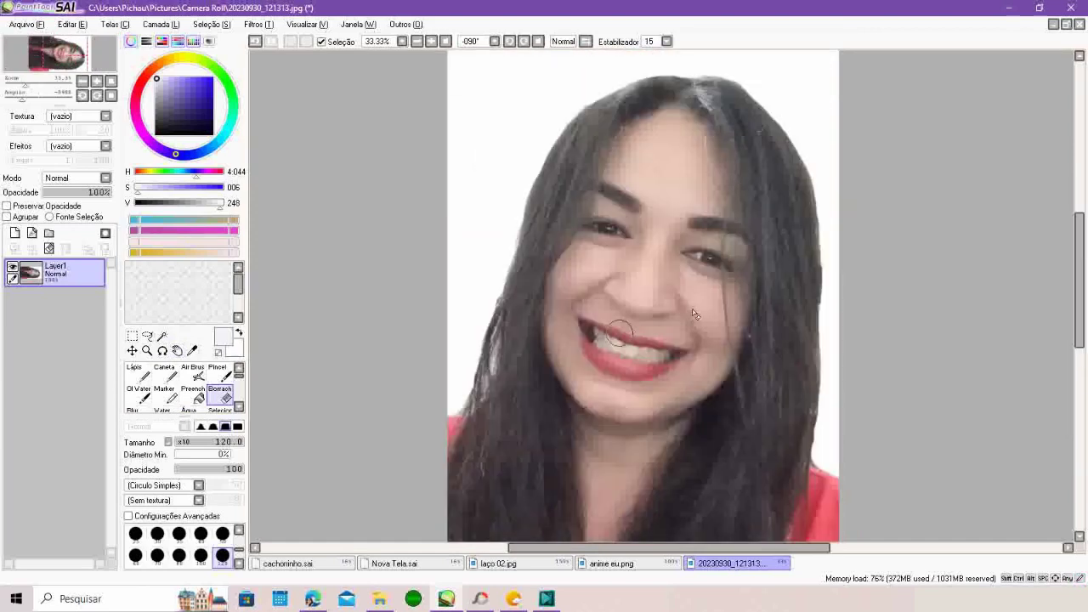
# Trace a lasso selection around the woman, cut her out of the photo and clear the selection.
pyautogui.press('f')
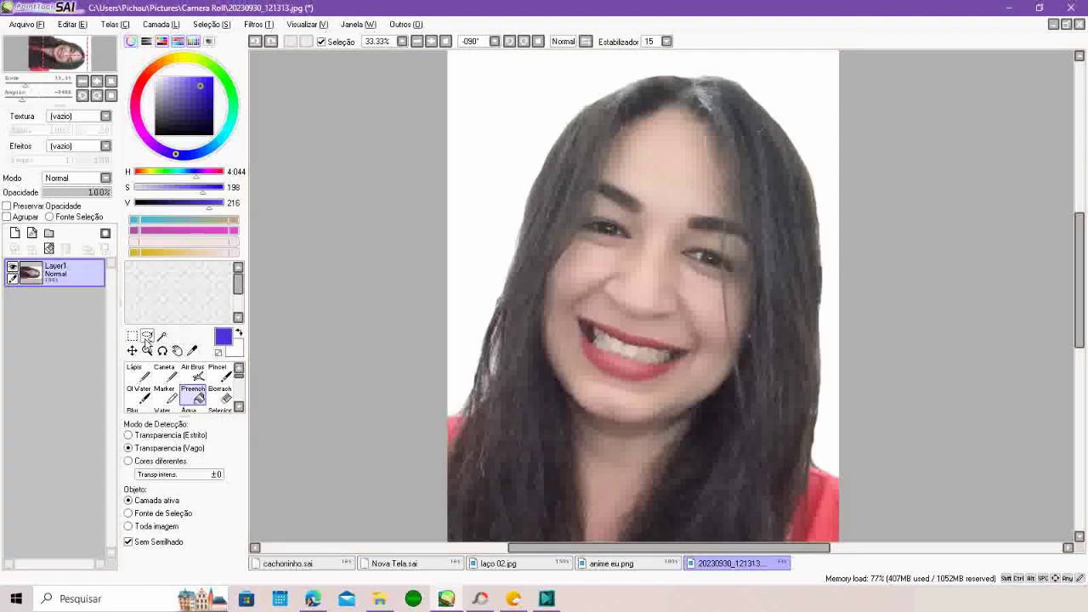
pyautogui.click(149, 336)
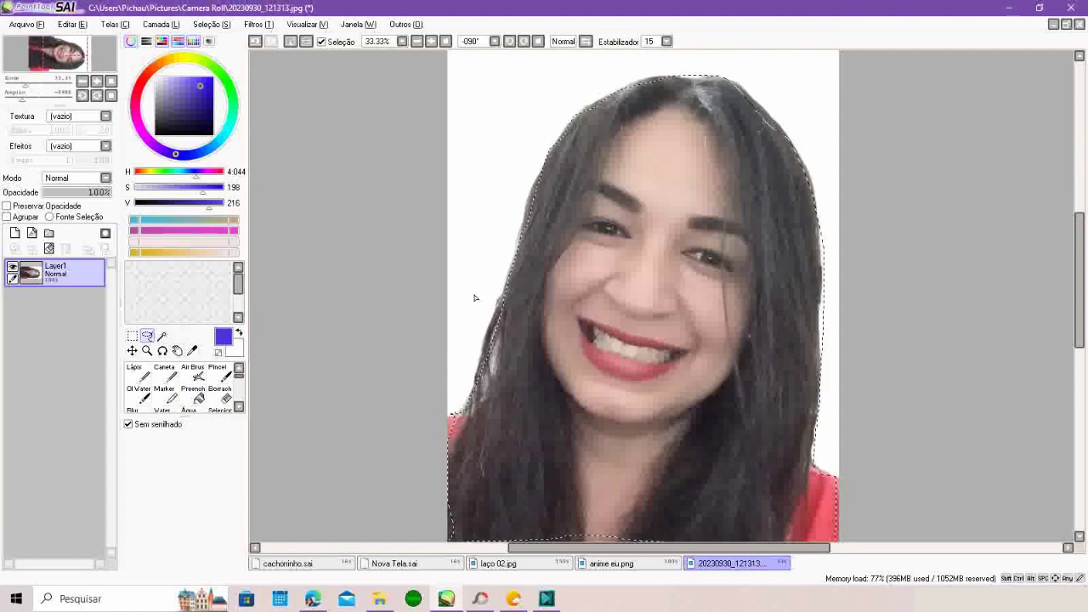
pyautogui.hotkey('ctrl', 'x')
pyautogui.hotkey('ctrl', 'd')
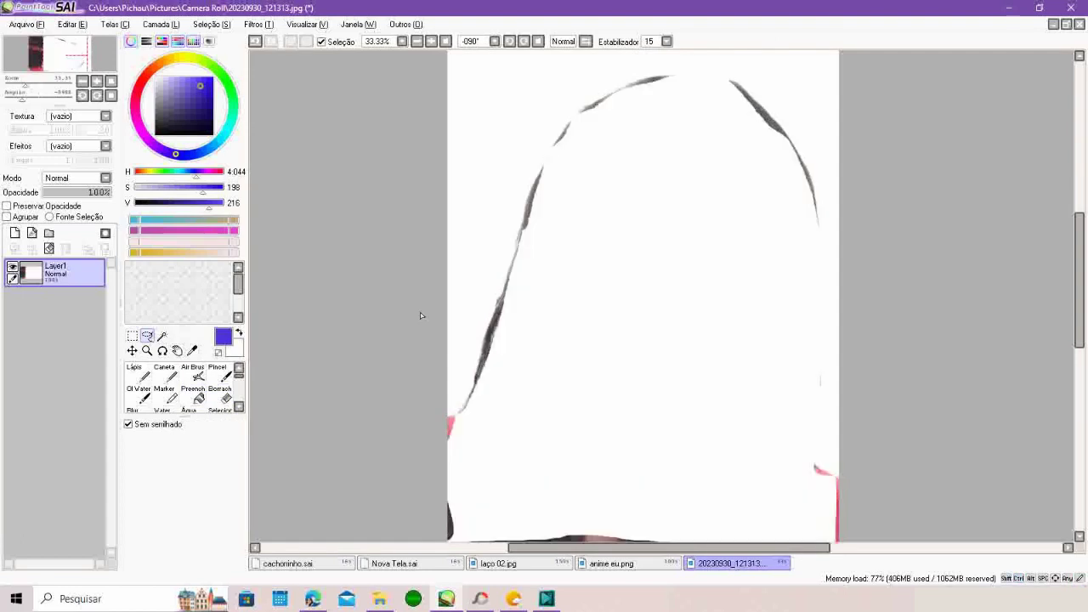
# Create a new canvas named Nova Tela in the A4 - 350dpi format, 210 by 297 mm.
pyautogui.click(25, 24)
pyautogui.click(32, 43)
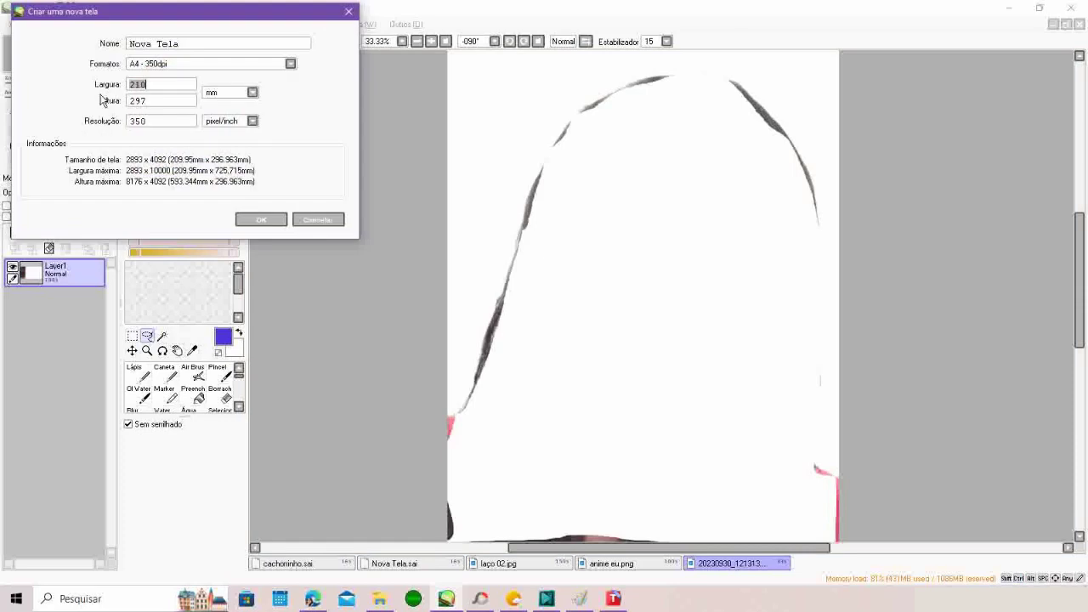
pyautogui.click(259, 216)
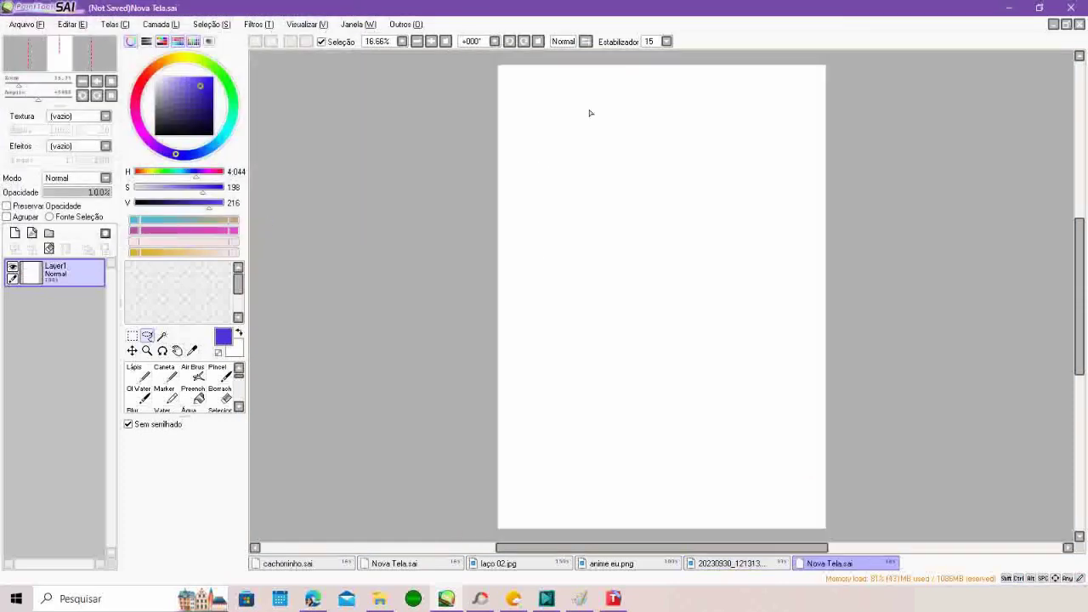
# Pick the magenta with S 157 and V 199 and fill the whole blank Layer1 with it.
pyautogui.click(175, 230)
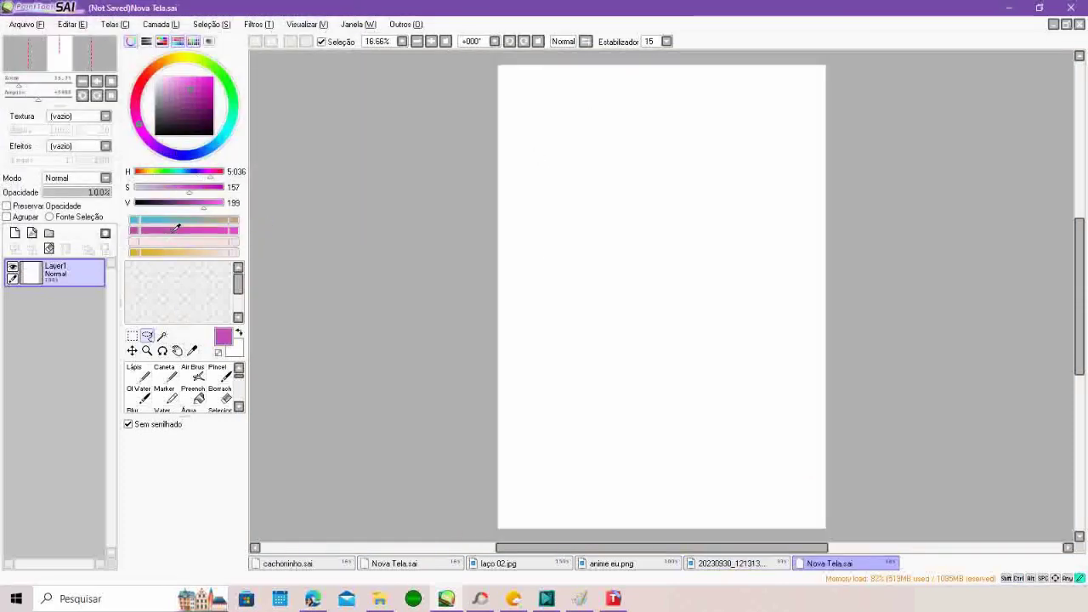
pyautogui.click(193, 396)
pyautogui.click(382, 323)
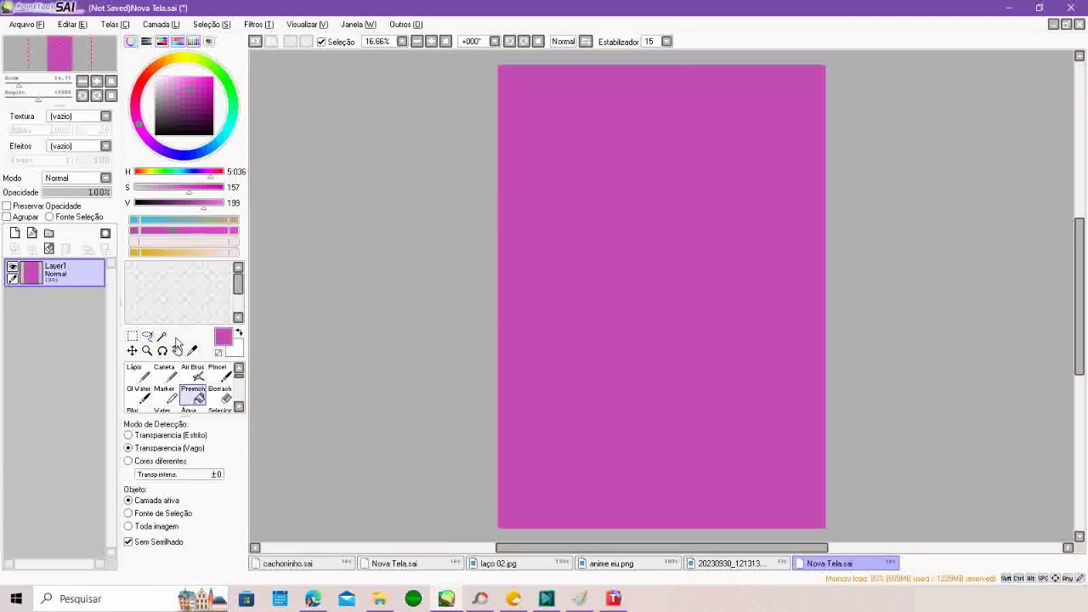
# Paste the cut-out woman onto the magenta canvas, then move her lower and enlarge her proportionally to nearly the canvas width with a free transform.
pyautogui.click(131, 336)
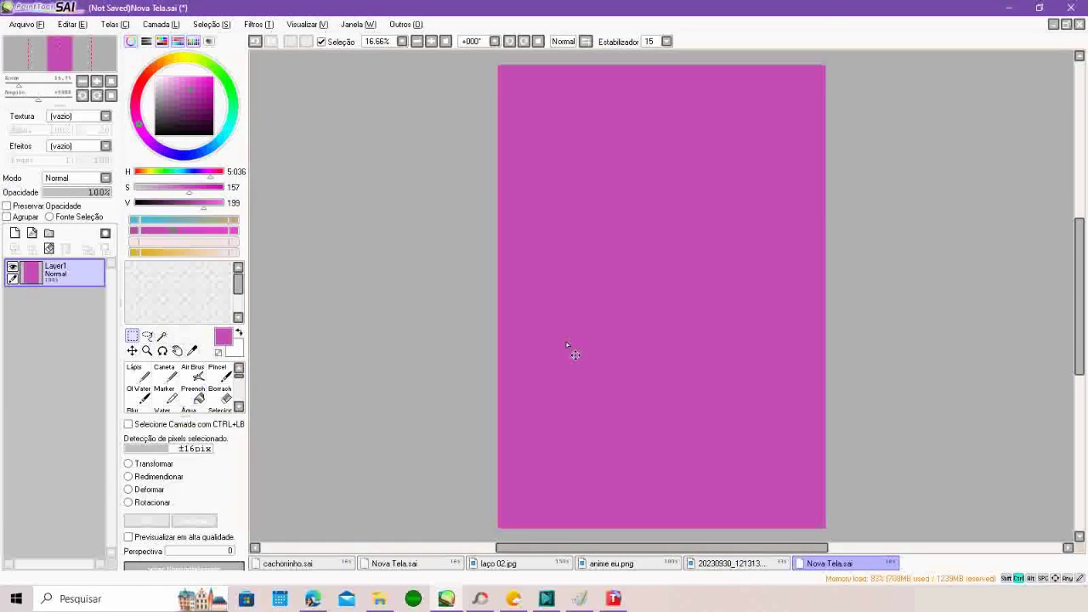
pyautogui.hotkey('ctrl', 'v')
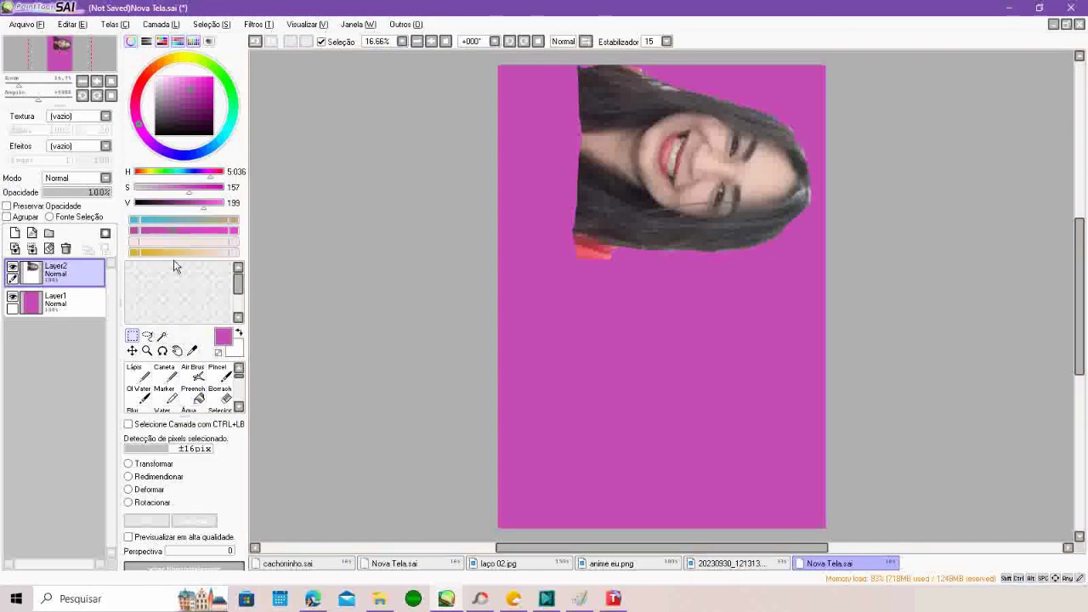
pyautogui.hotkey('ctrl', 't')
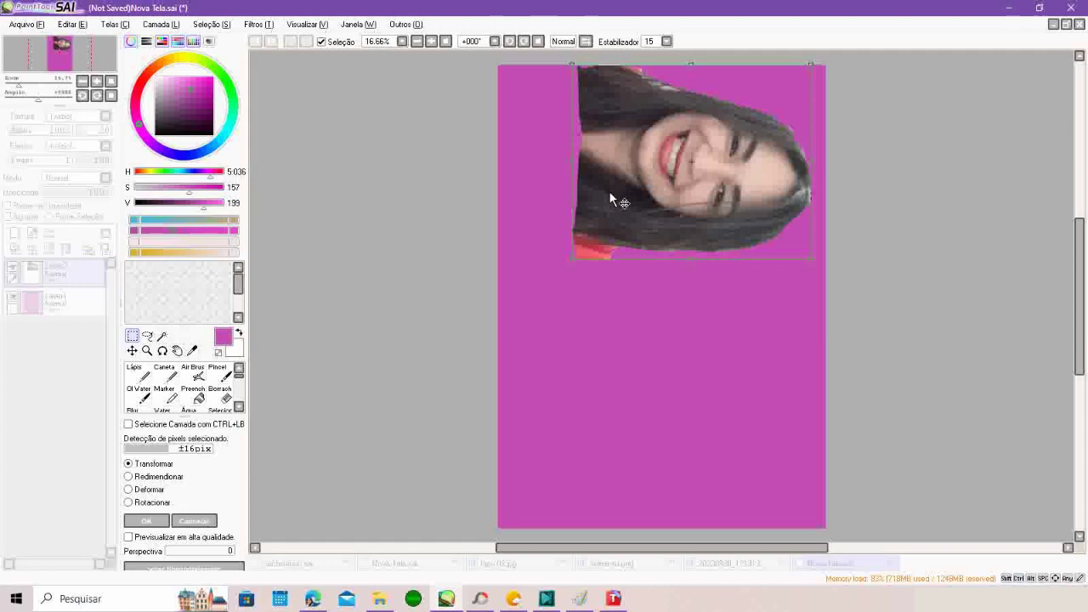
pyautogui.moveTo(608, 200); pyautogui.dragTo(629, 265)
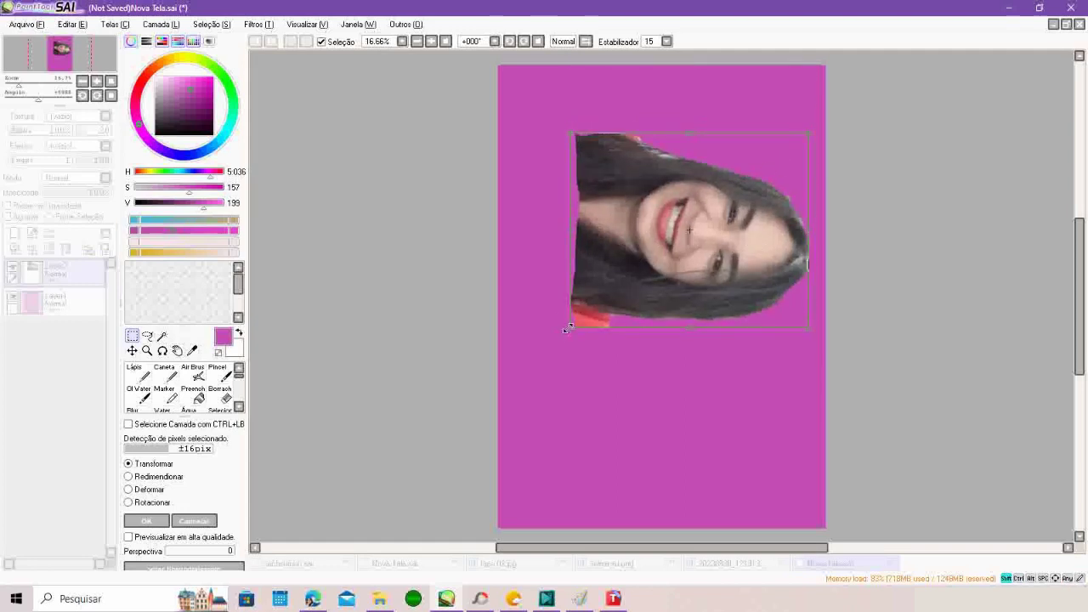
pyautogui.moveTo(567, 328); pyautogui.dragTo(515, 387)
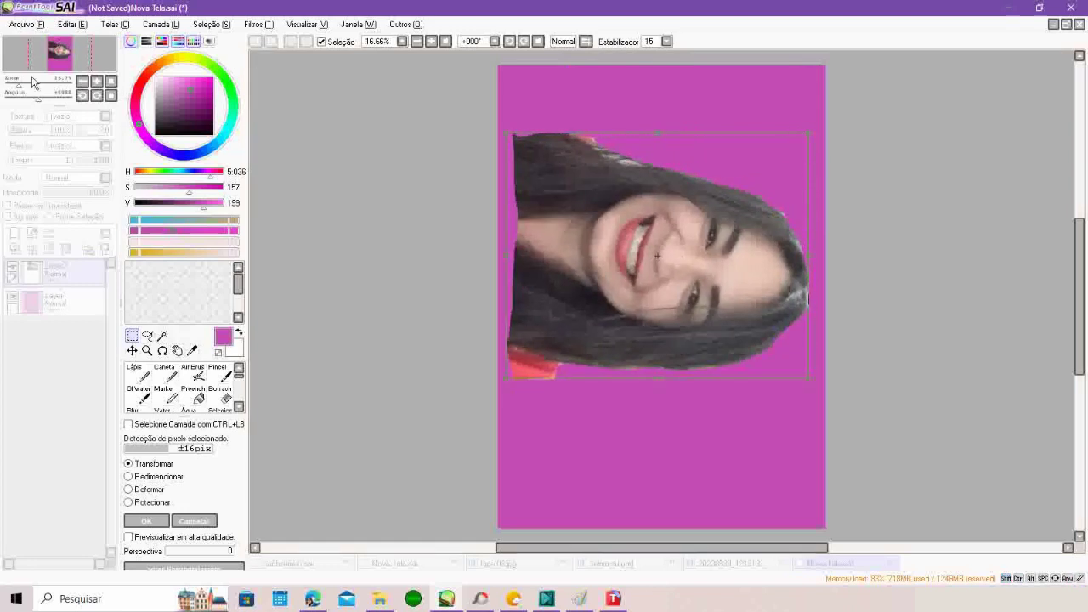
# Rotate the canvas view to -90° so the woman's face is upright, and apply the transformation.
pyautogui.click(84, 96)
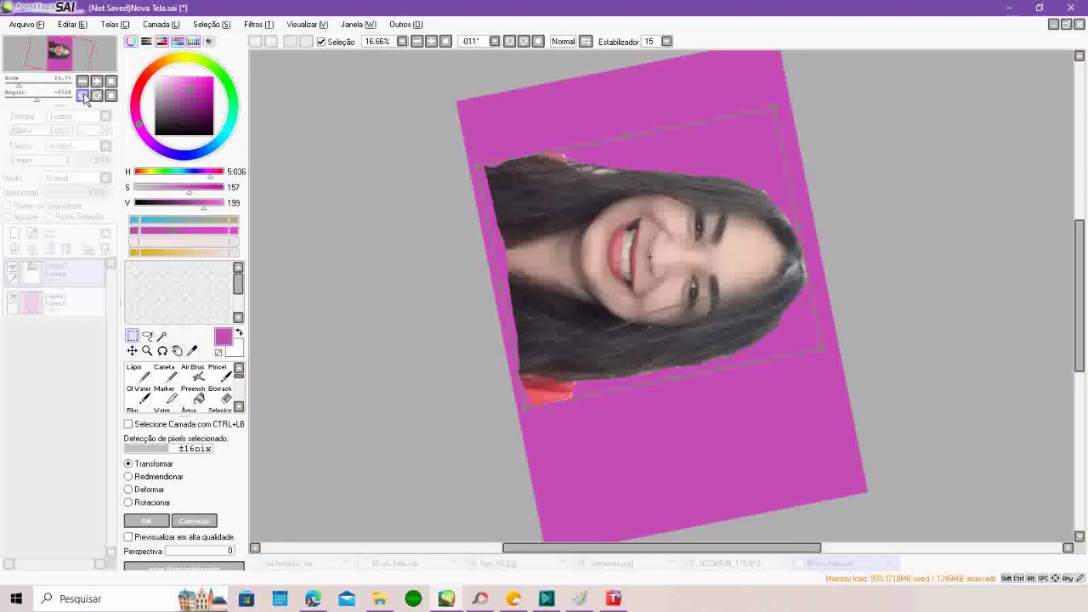
pyautogui.click(83, 94)
pyautogui.click(83, 95)
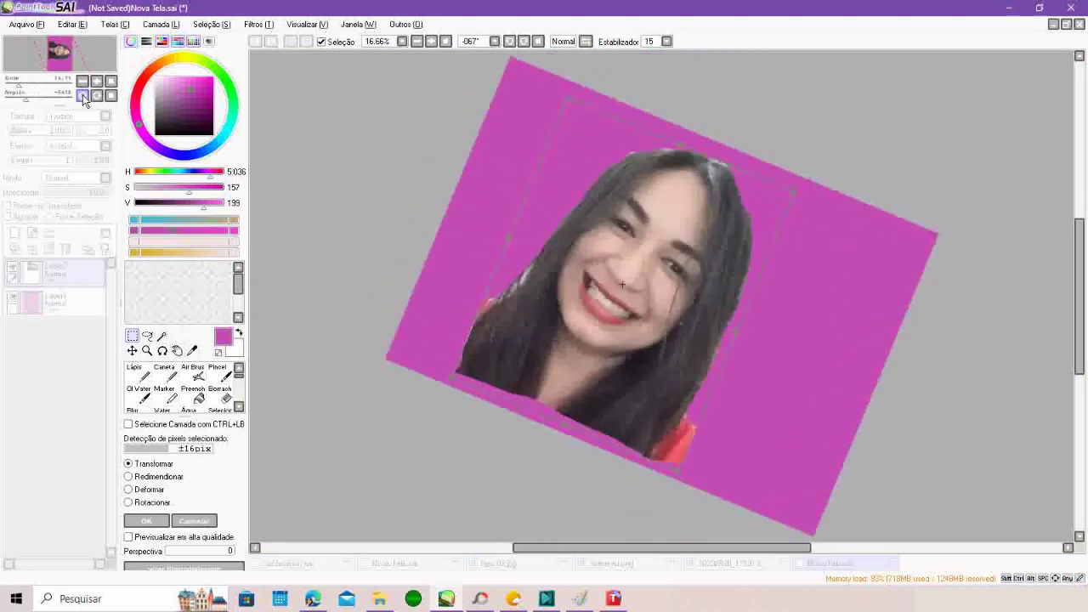
pyautogui.click(82, 94)
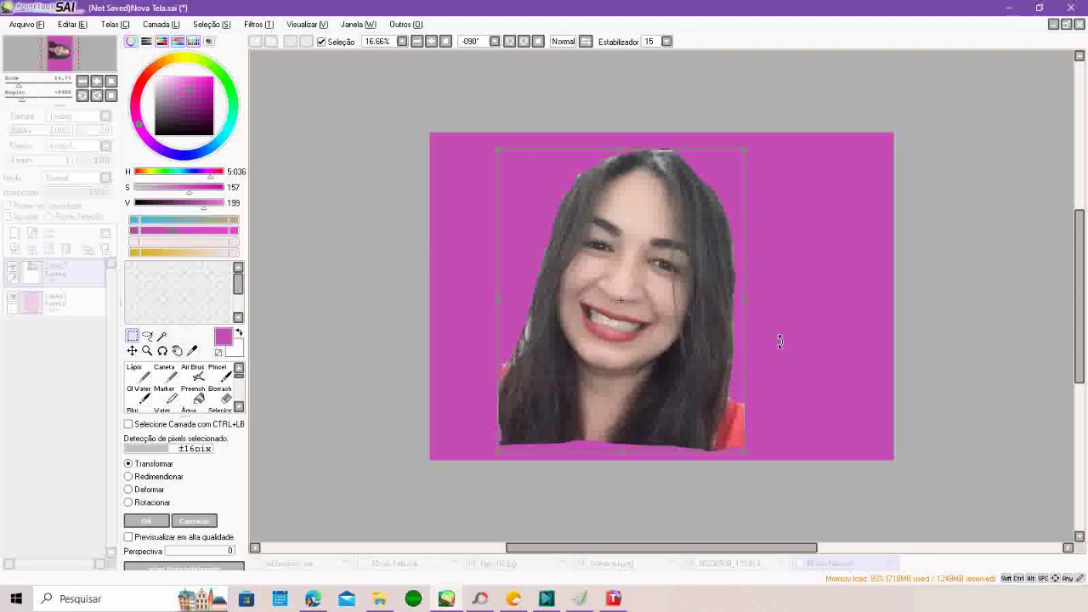
pyautogui.press('Return')
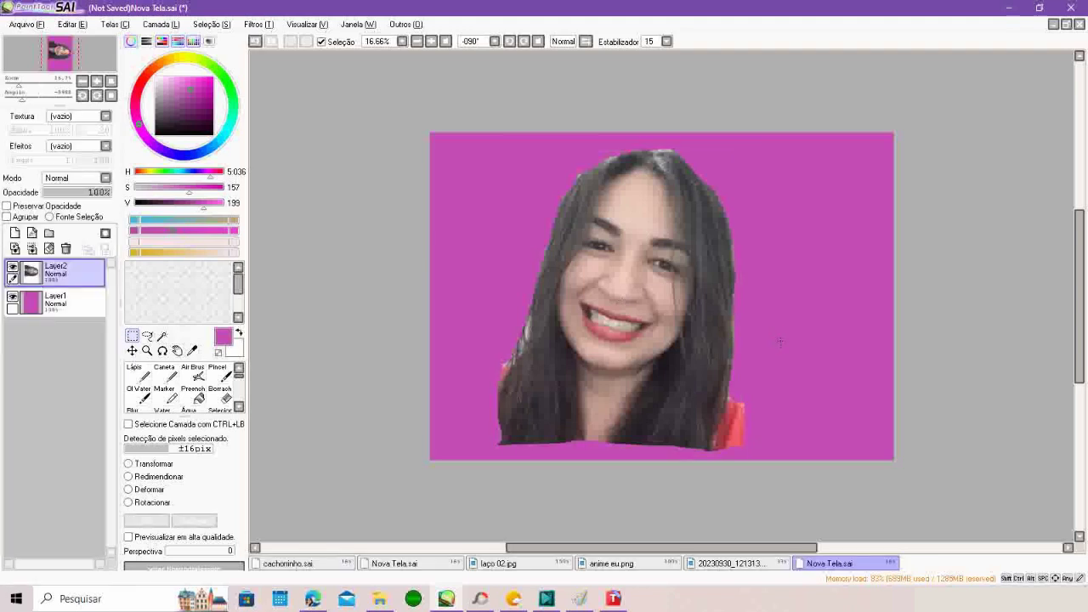